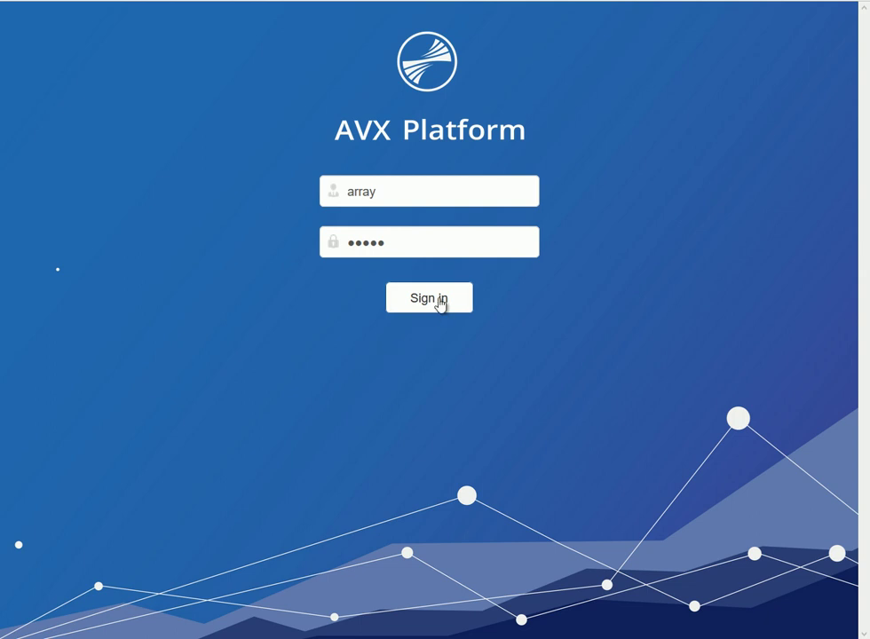
Sign in to AVX Platform with the entered credentials.
left_click(430, 299)
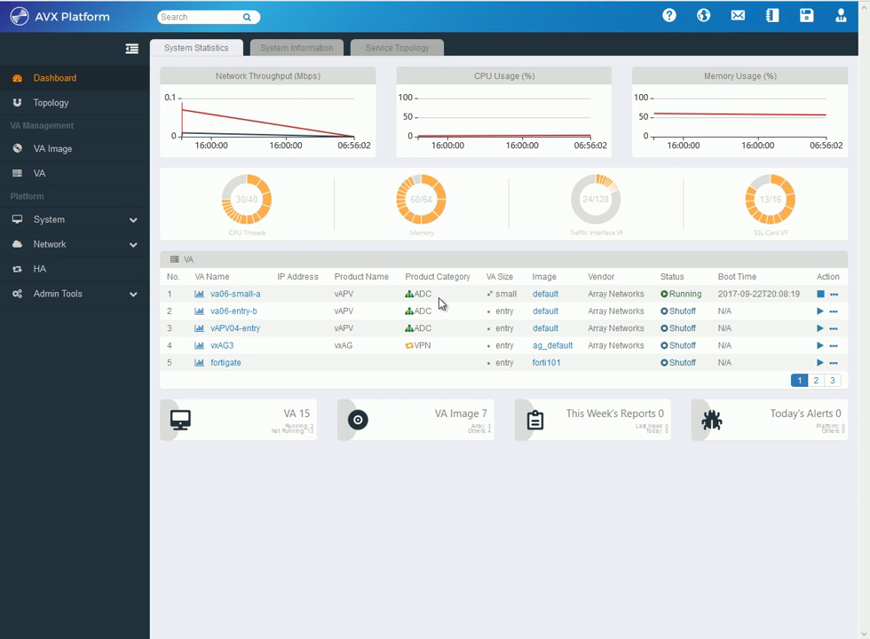
Switch to the System Information overview of deployed VA instances and resource usage.
left_click(300, 51)
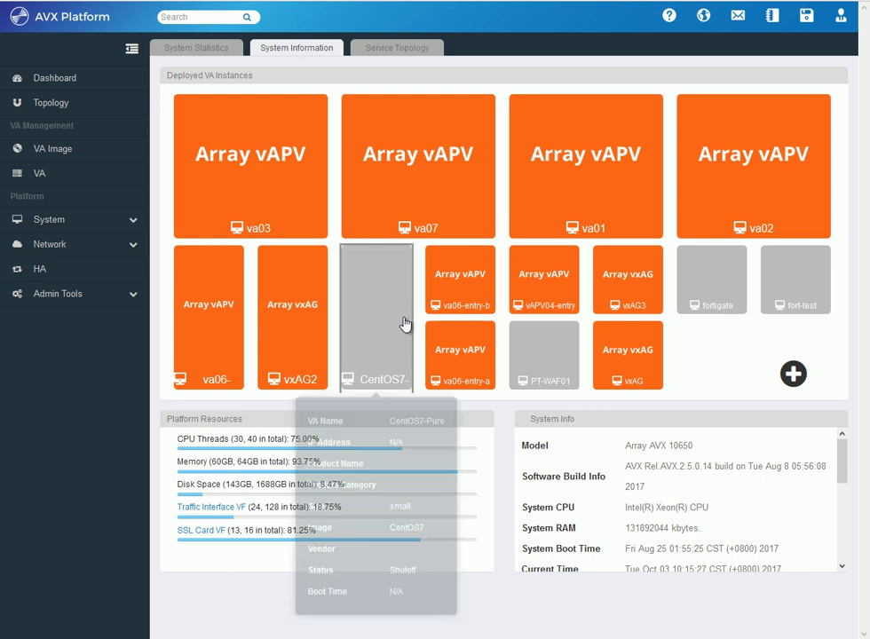
mouse_move(724, 298)
mouse_move(811, 292)
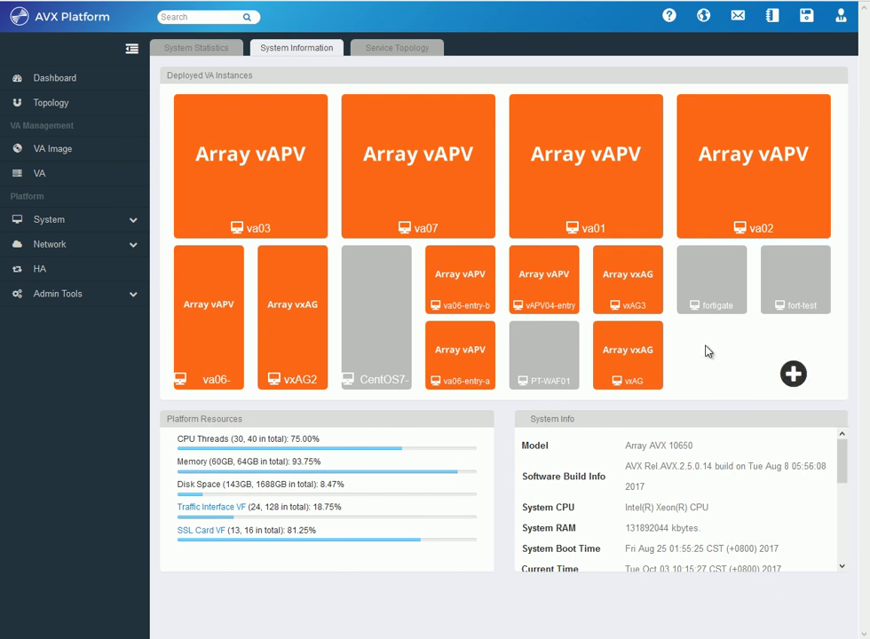
Start a new VA instance and name it 'Demo'.
left_click(793, 374)
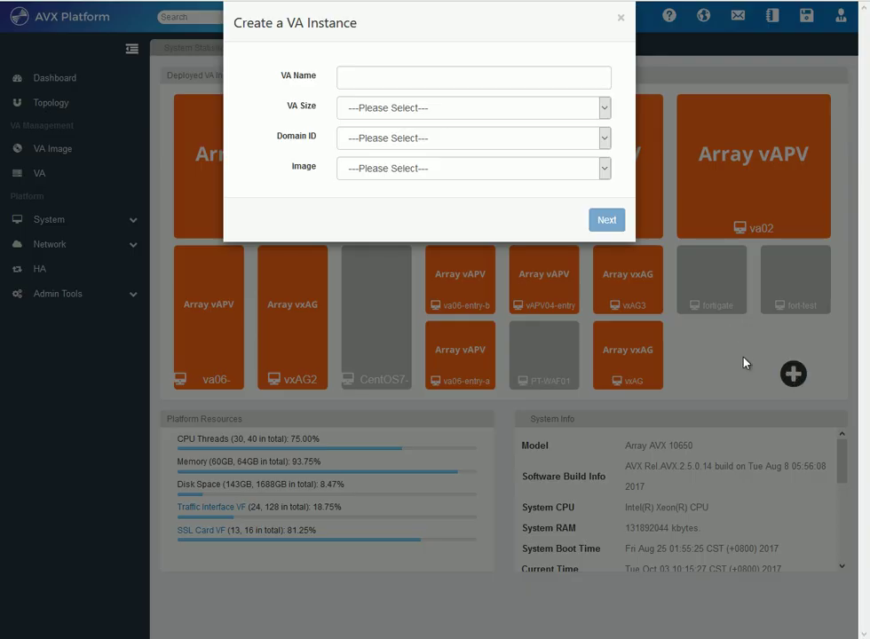
left_click(388, 79)
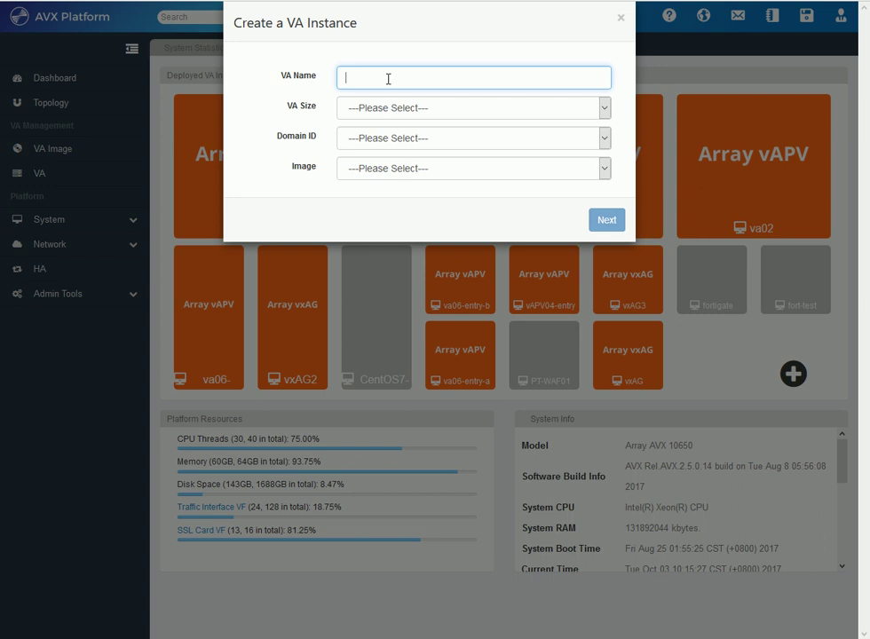
type("Demo")
left_click(420, 109)
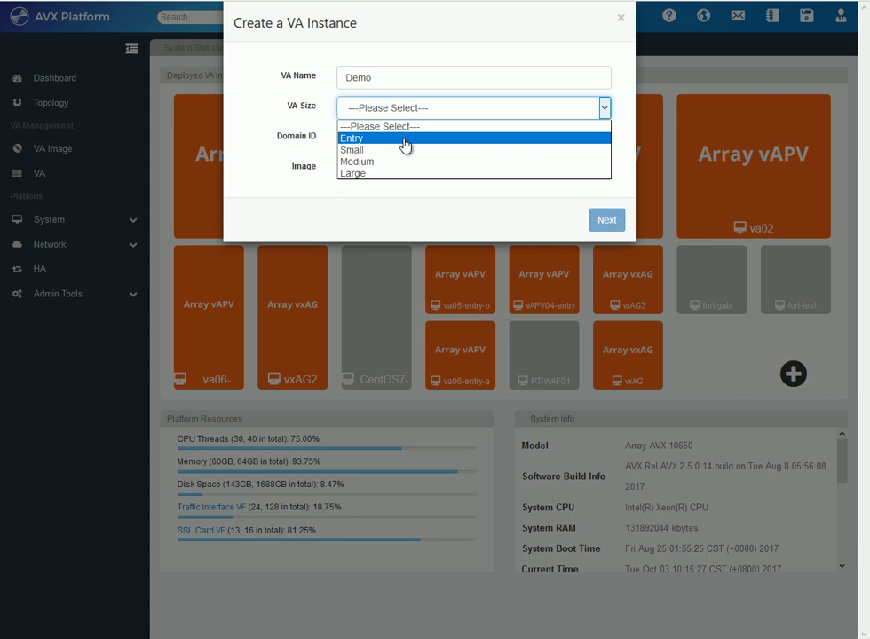
Choose VA size Entry, Domain ID 2 and the fortinet101 image for Demo.
left_click(405, 139)
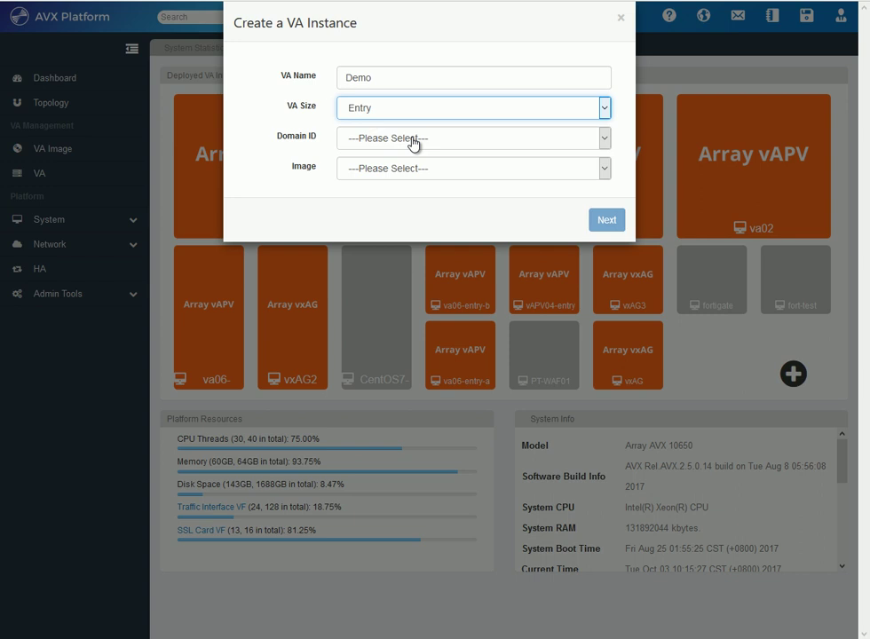
left_click(414, 144)
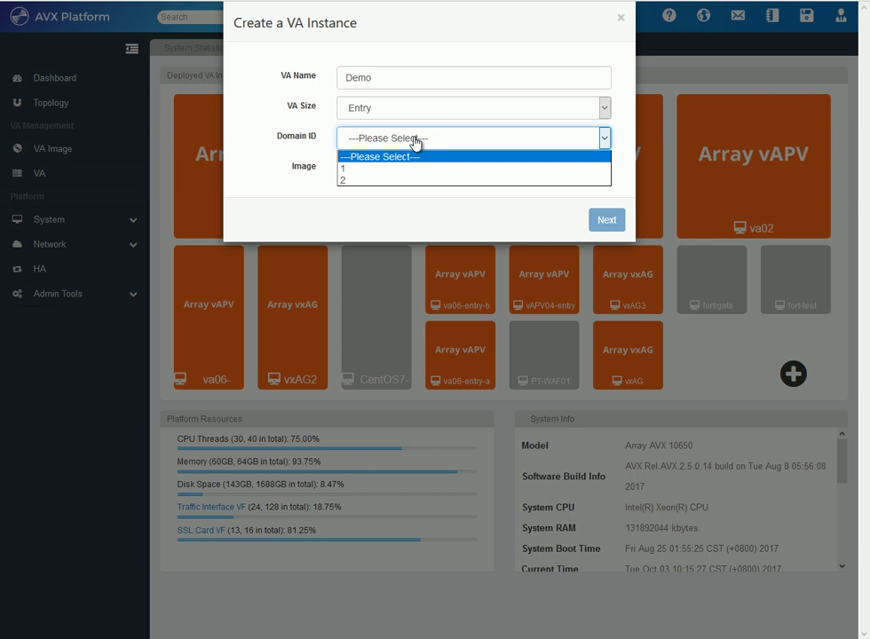
left_click(361, 181)
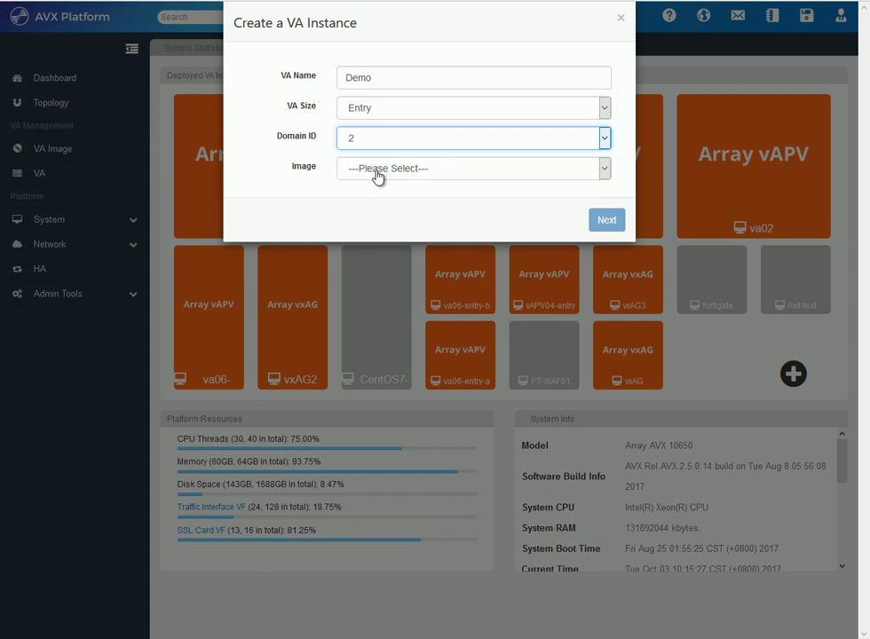
left_click(378, 175)
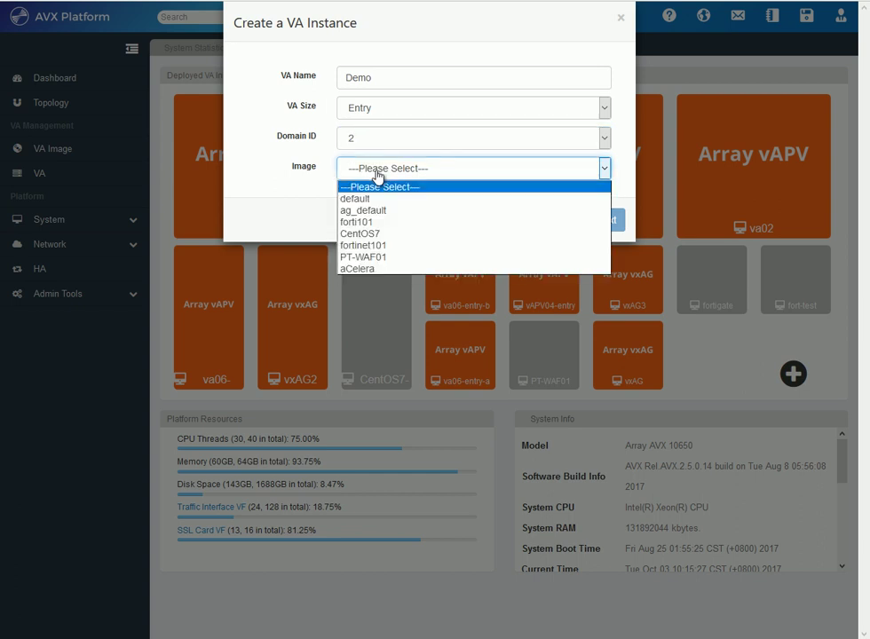
left_click(394, 252)
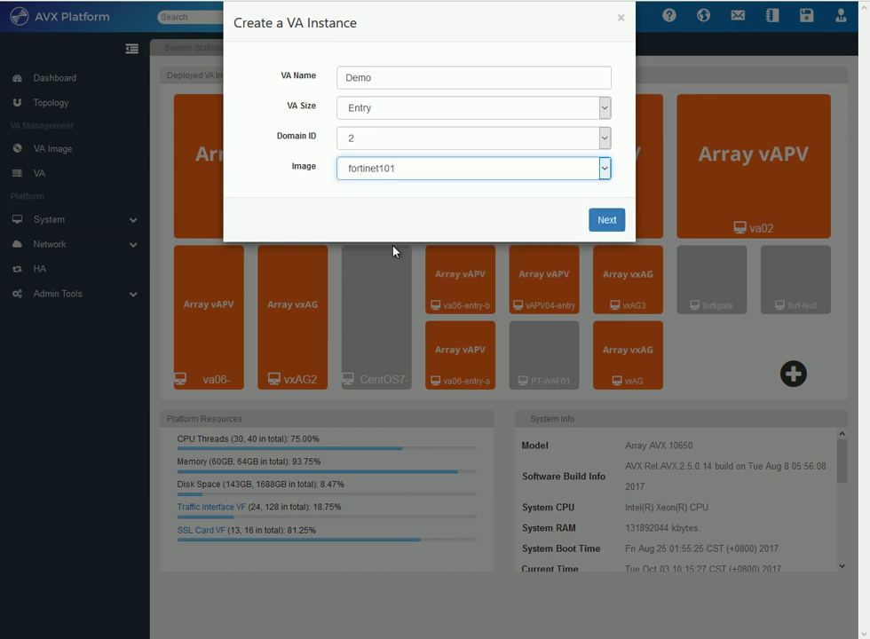
Continue to resource assignment and inspect the auto-picked Port9 and SSL VFs.
left_click(595, 223)
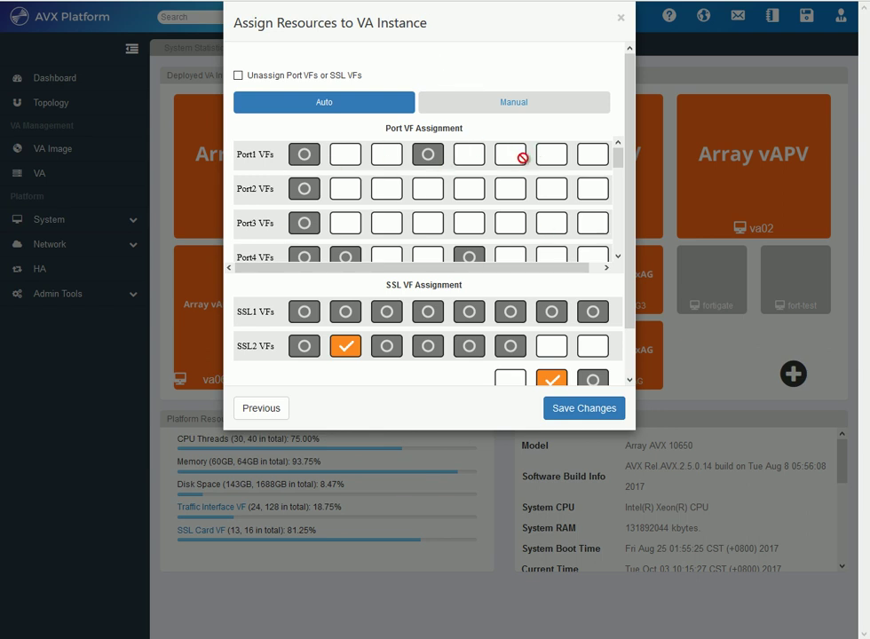
scroll(521, 159, "down", 3)
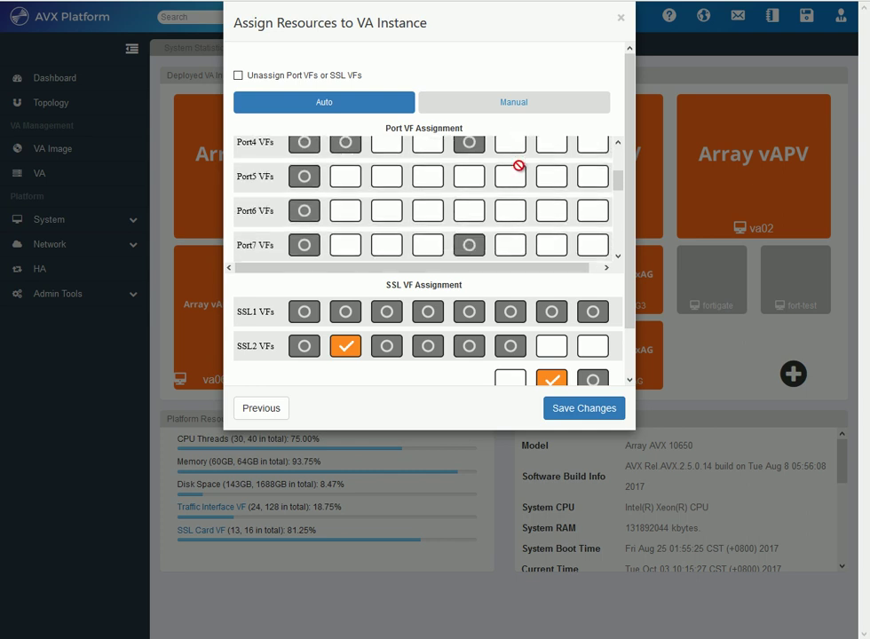
scroll(518, 165, "down", 3)
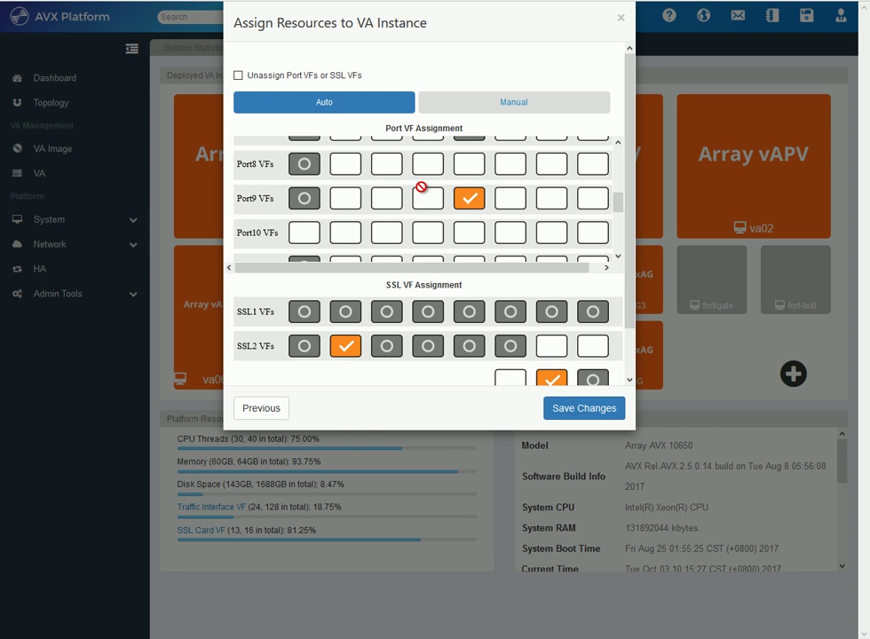
scroll(381, 197, "down", 2)
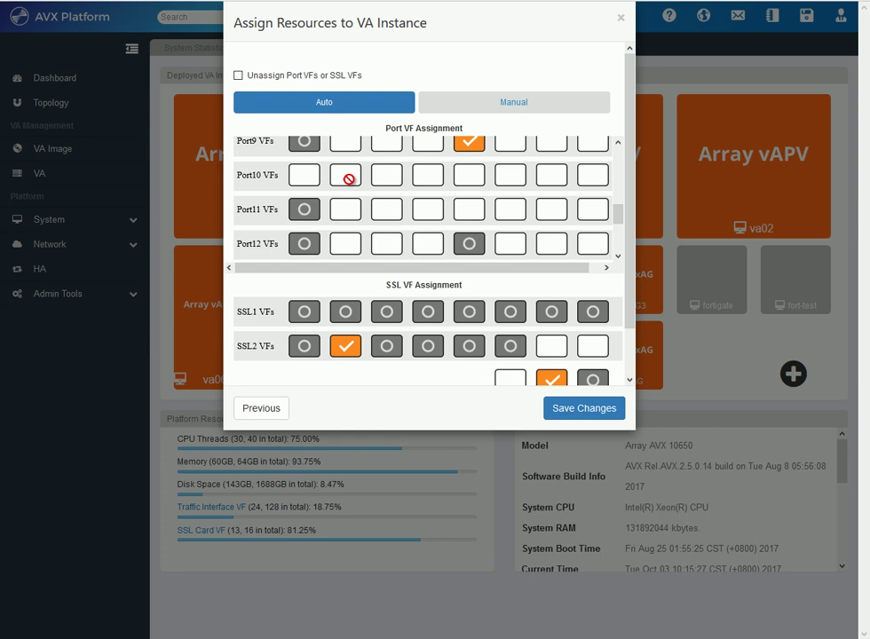
scroll(329, 179, "up", 5)
scroll(321, 178, "up", 2)
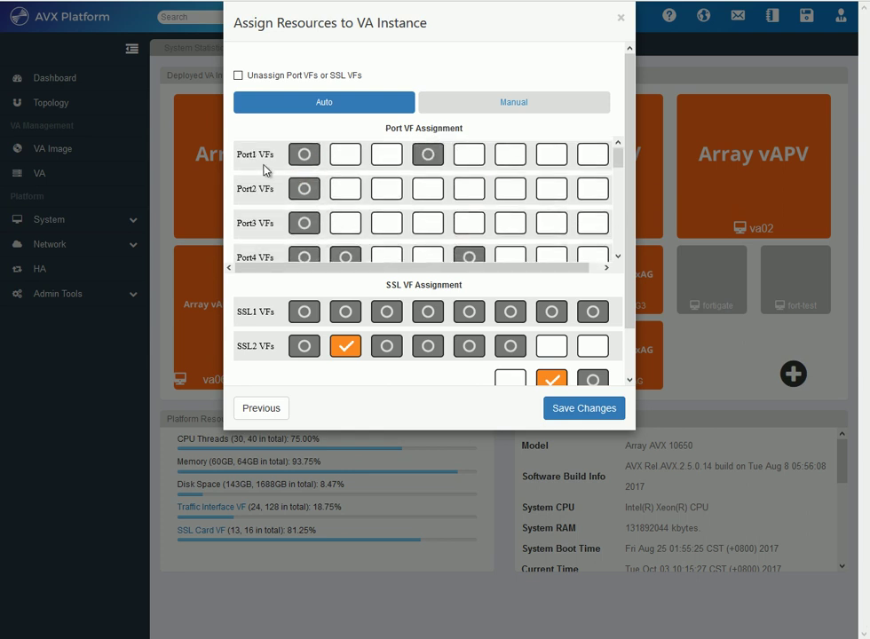
scroll(315, 186, "down", 10)
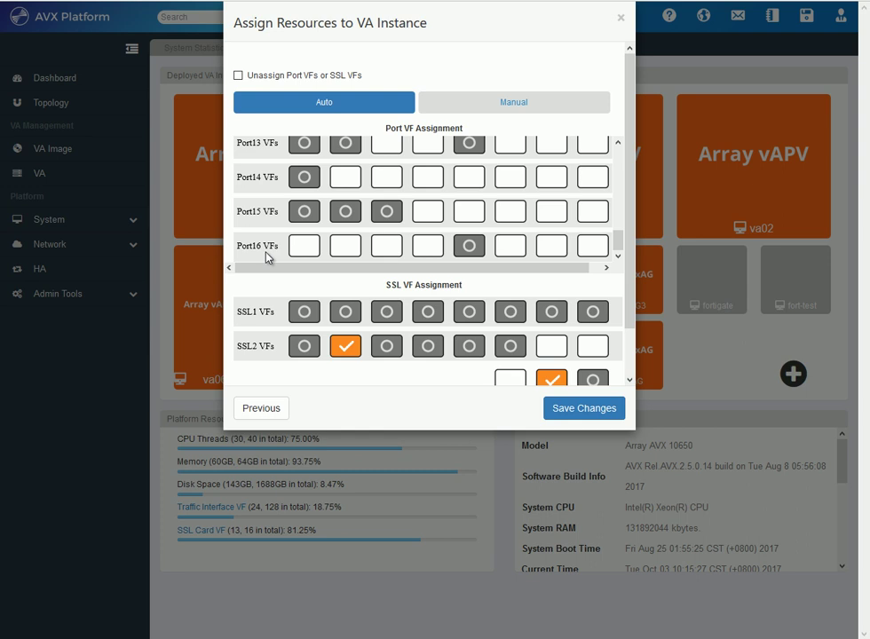
scroll(322, 252, "up", 2)
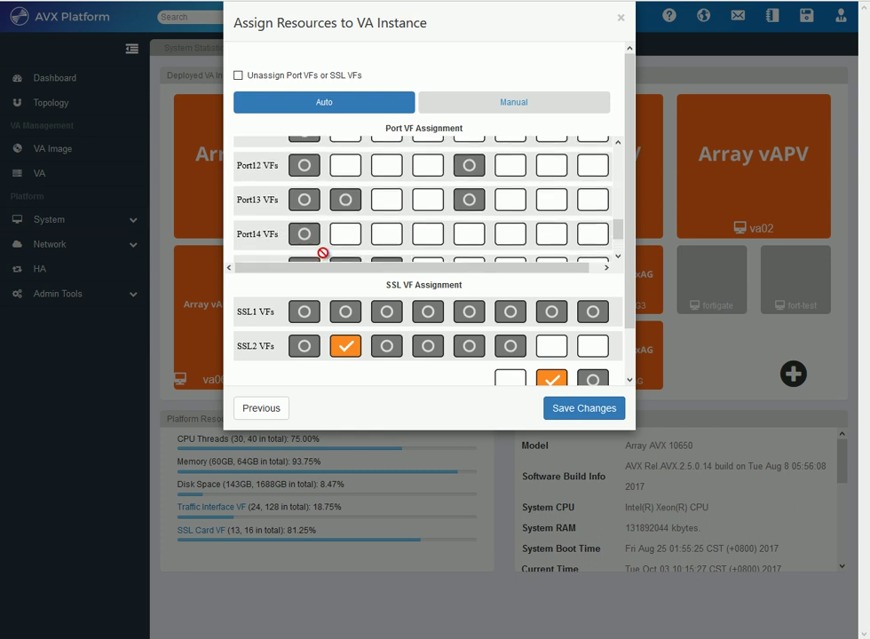
scroll(322, 252, "down", 2)
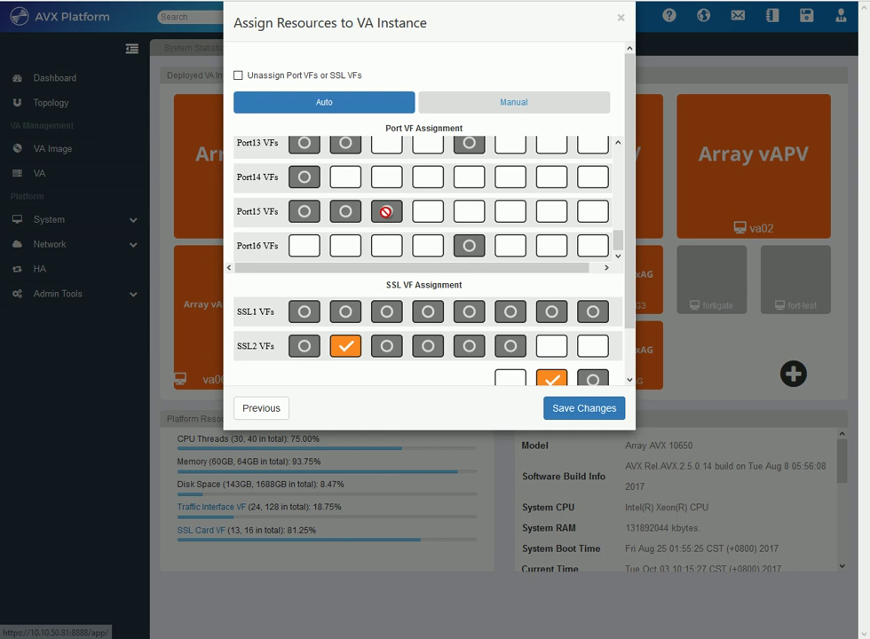
scroll(466, 238, "up", 3)
scroll(466, 237, "up", 1)
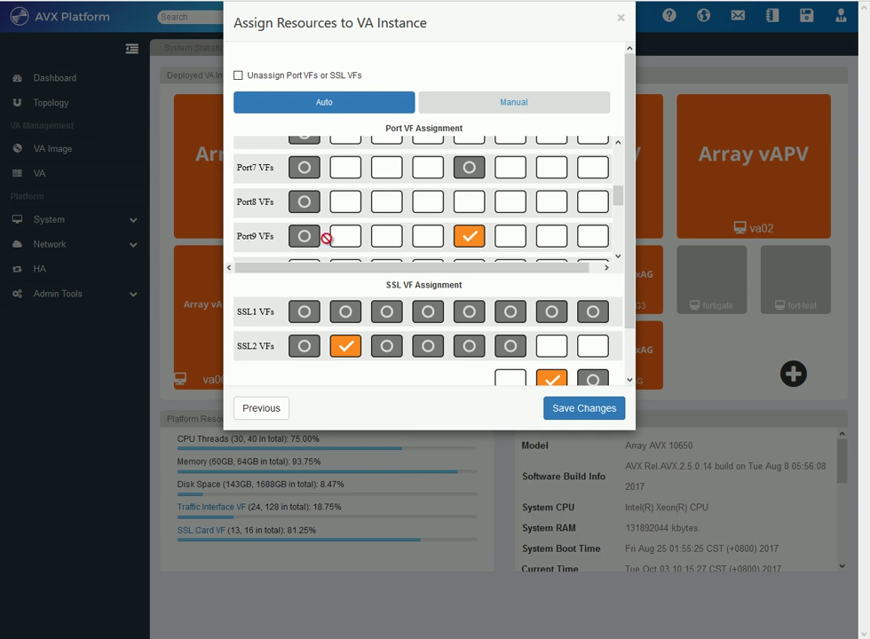
scroll(470, 252, "up", 5)
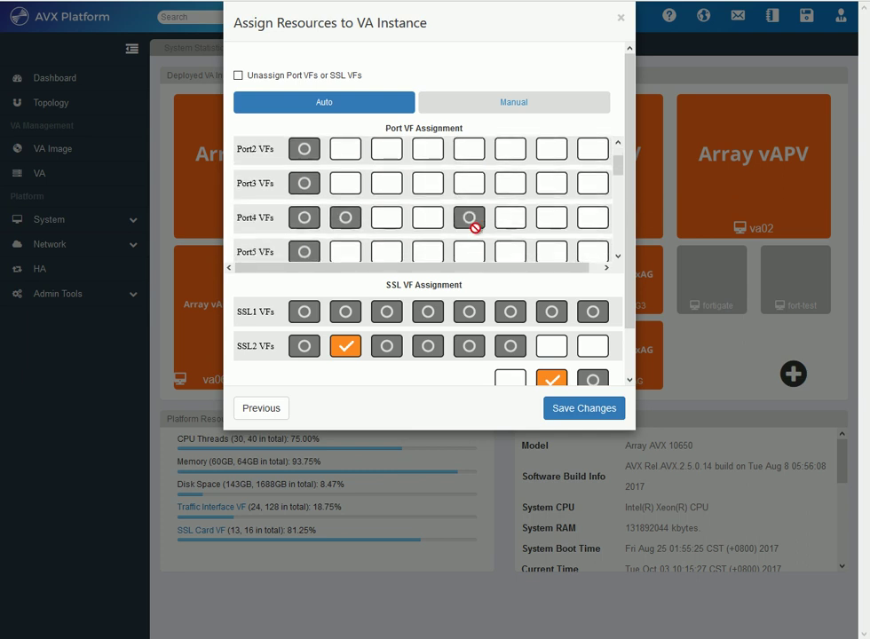
scroll(473, 228, "down", 5)
scroll(472, 196, "up", 2)
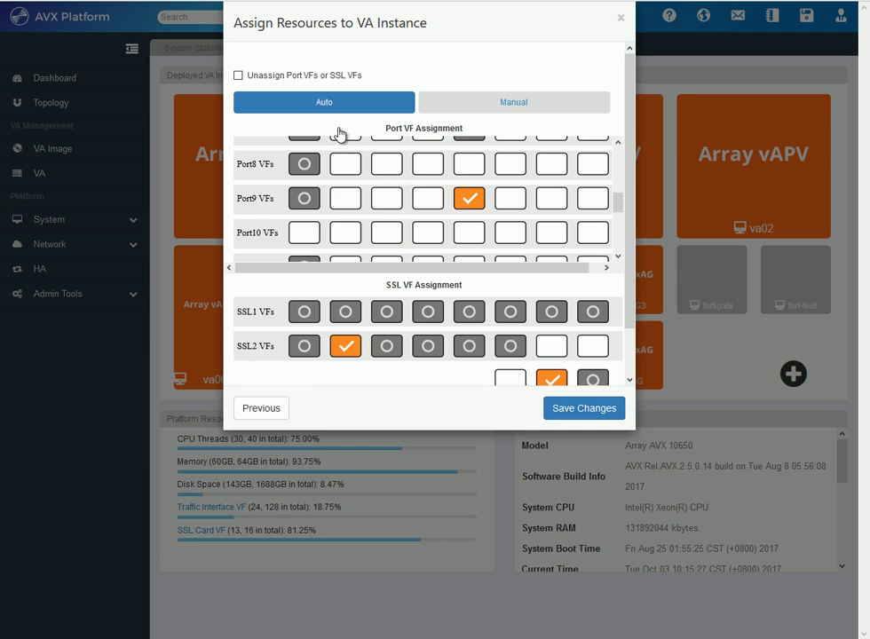
Switch to manual port VF assignment, tick the first Port10 VF, and save.
left_click(238, 76)
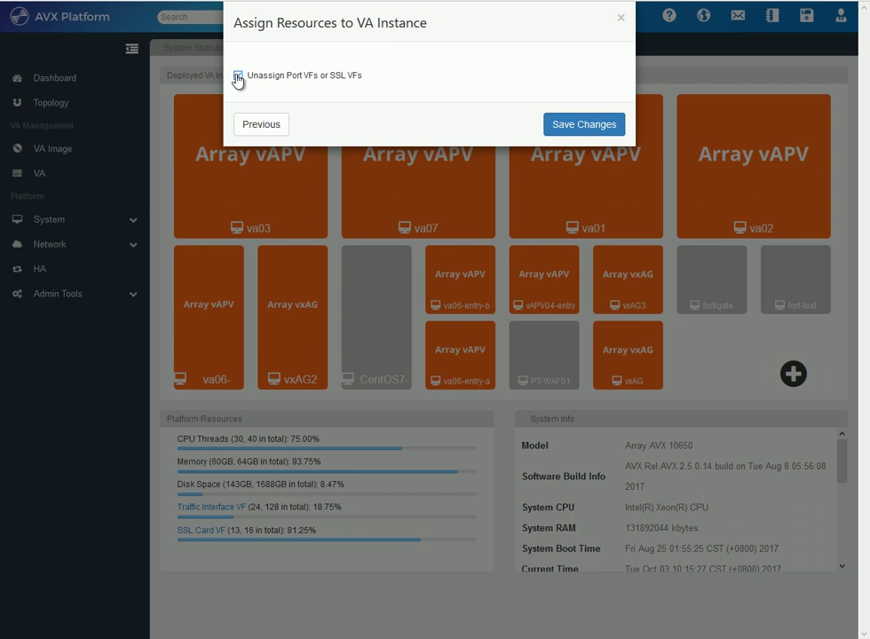
left_click(238, 77)
left_click(510, 102)
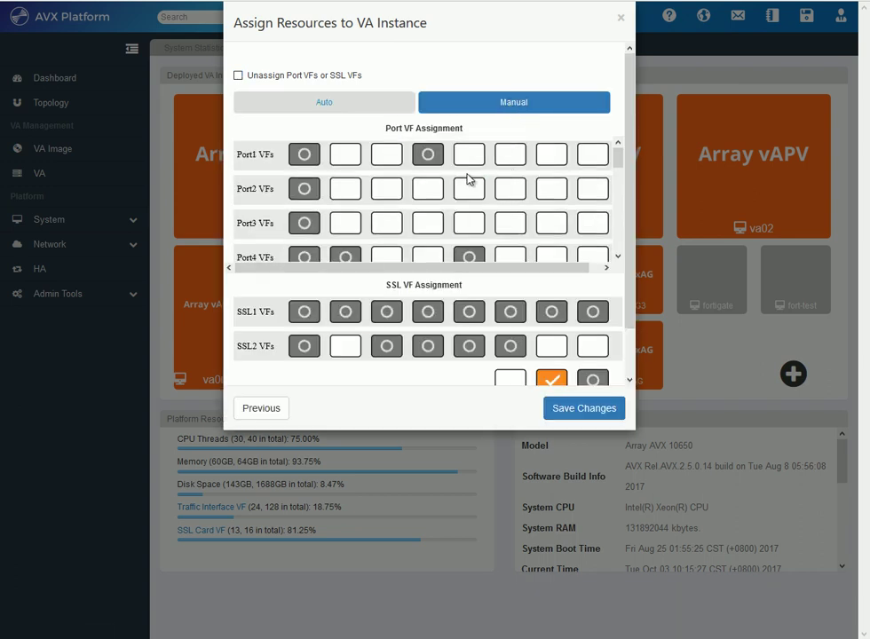
scroll(397, 199, "down", 5)
scroll(394, 210, "down", 1)
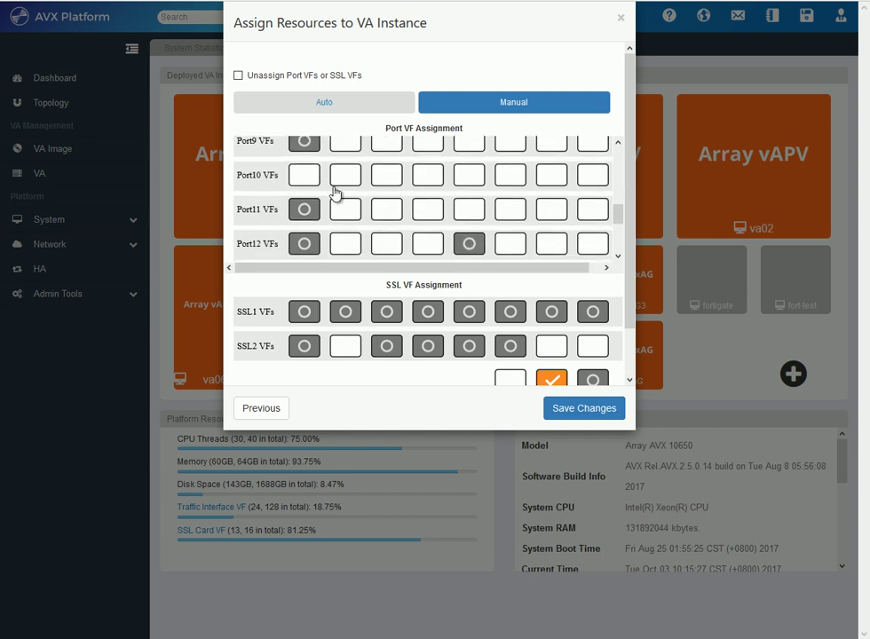
left_click(306, 182)
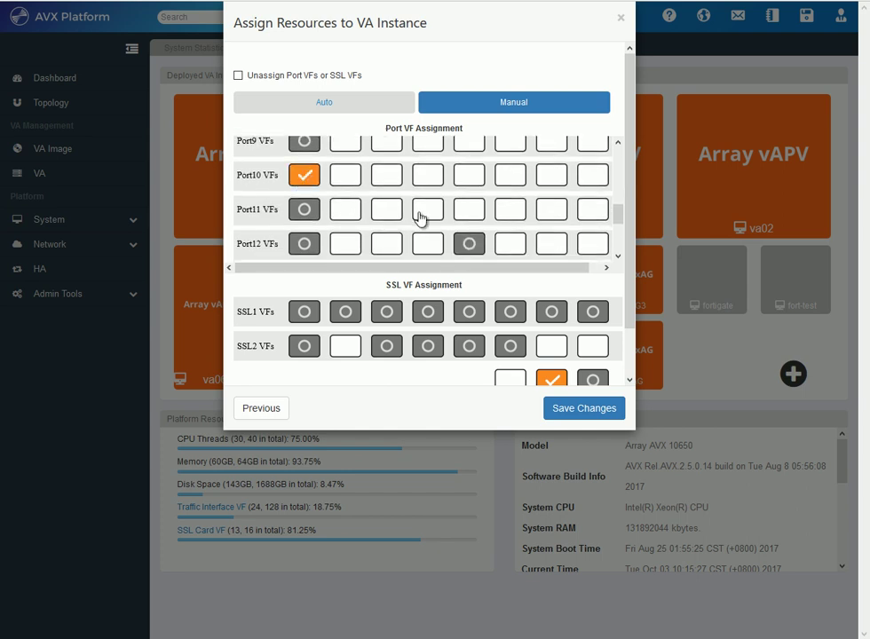
scroll(556, 351, "down", 1)
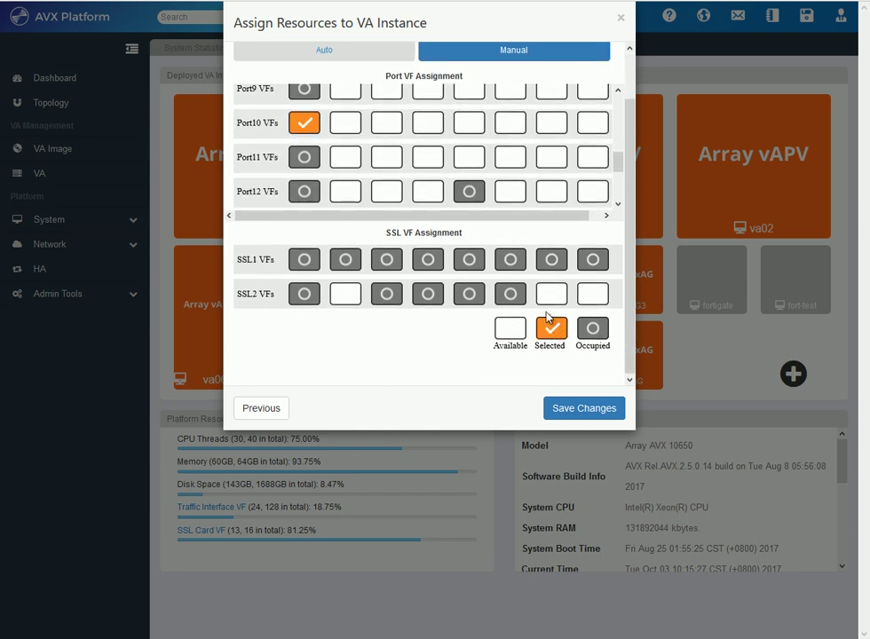
scroll(378, 280, "up", 1)
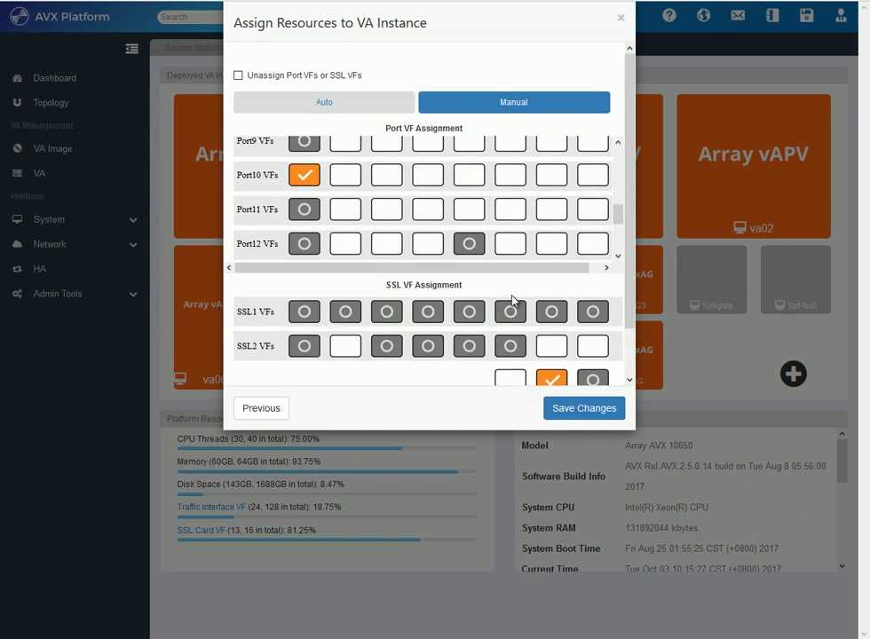
left_click(584, 410)
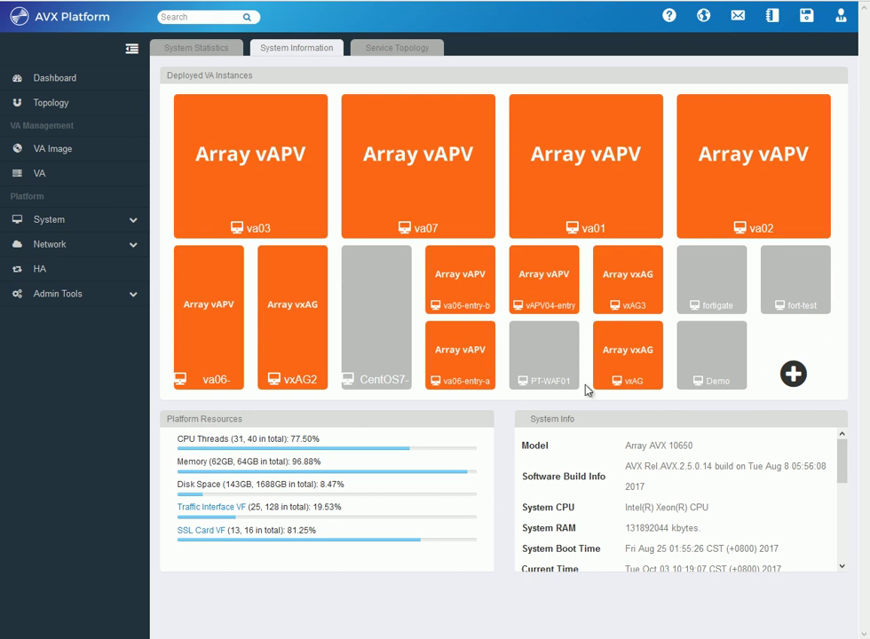
Check the Demo tile's info card: size entry, image fortinet101, status Shutoff.
mouse_move(690, 364)
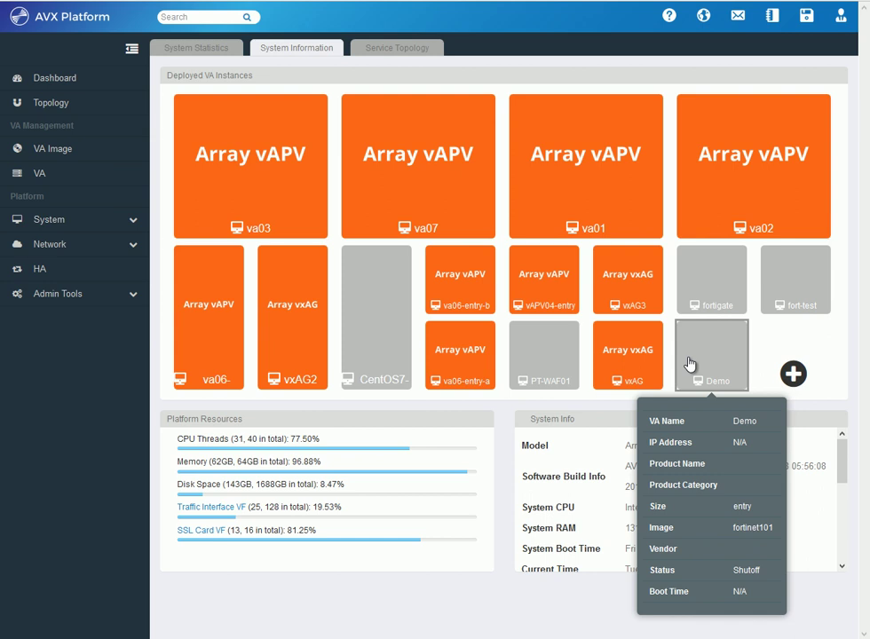
Open the Demo instance's overview page and start the instance.
left_click(689, 363)
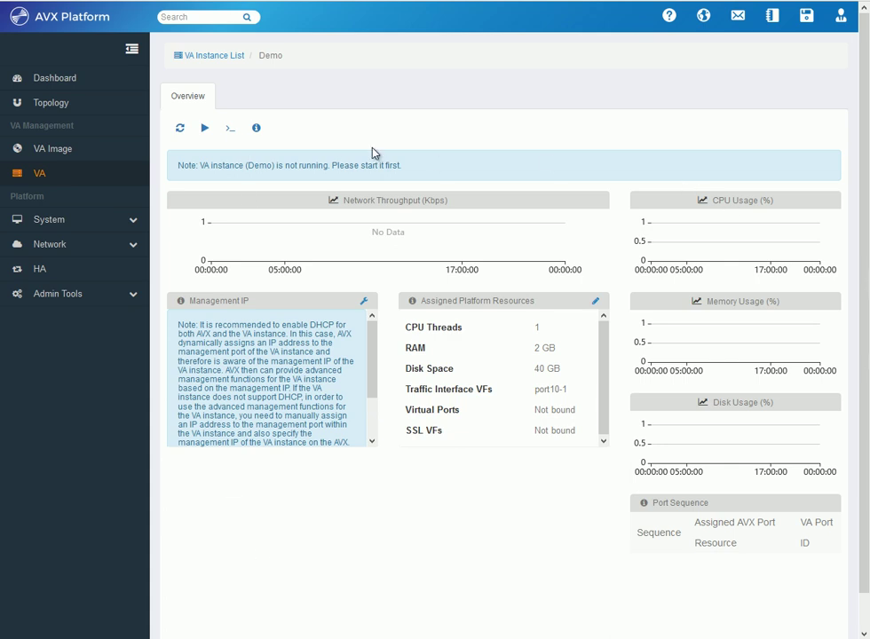
left_click(205, 130)
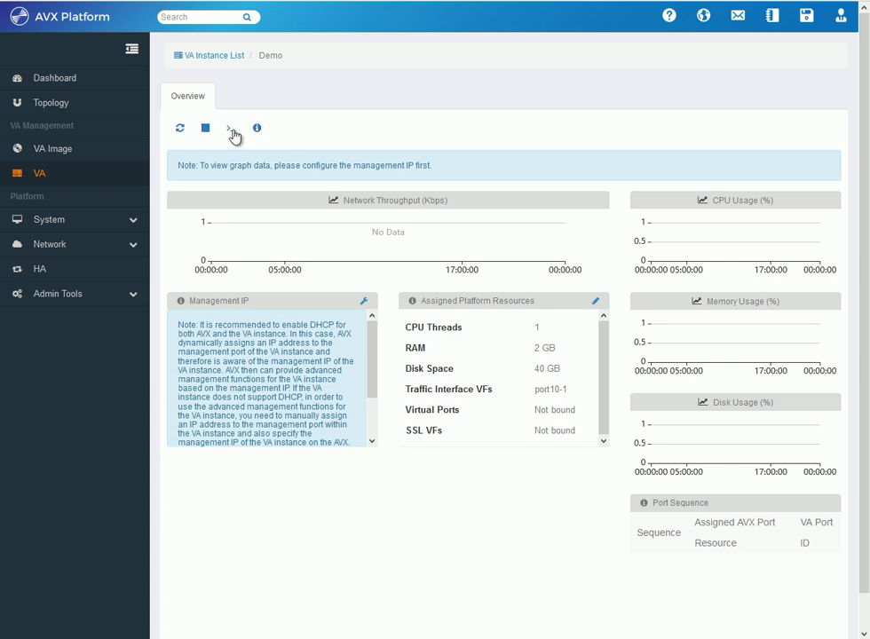
Open the VNC console for the Demo instance.
left_click(231, 131)
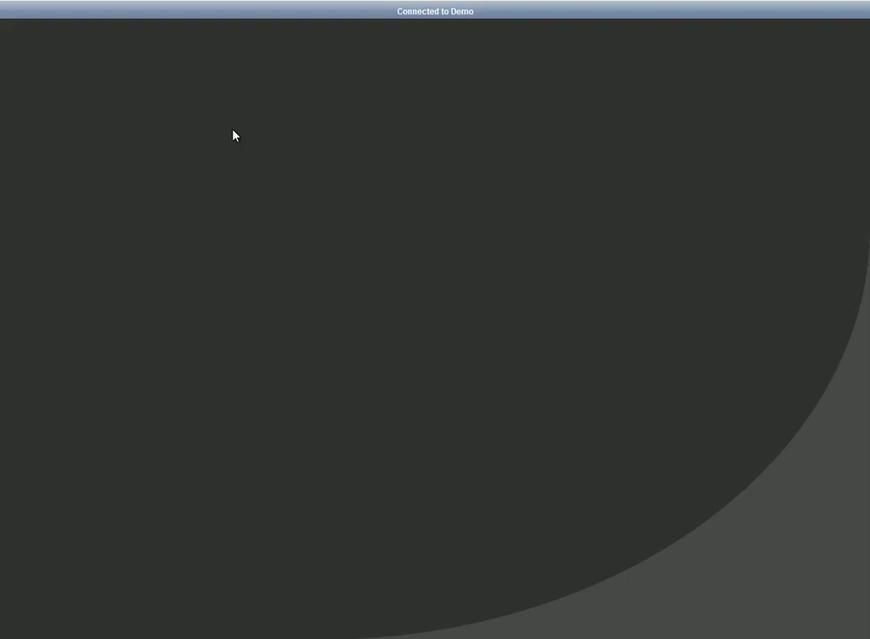